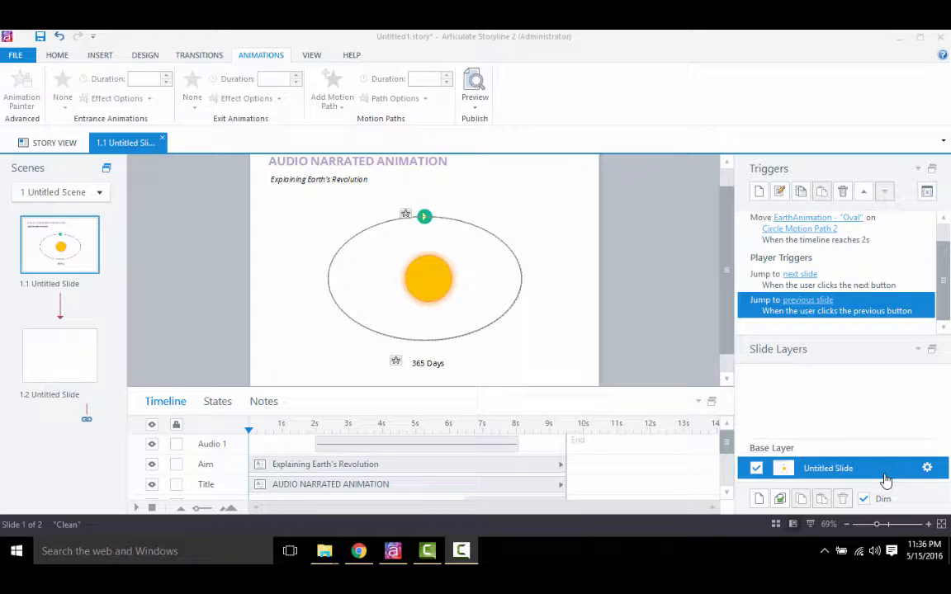
- Preview the finished Earth's revolution slide, then close the preview
click(475, 106)
click(488, 120)
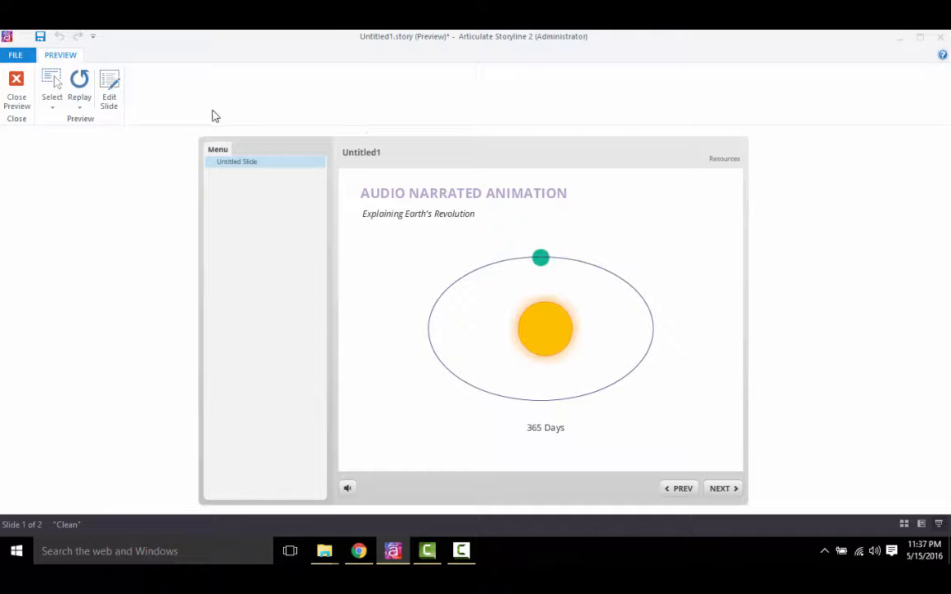
click(17, 87)
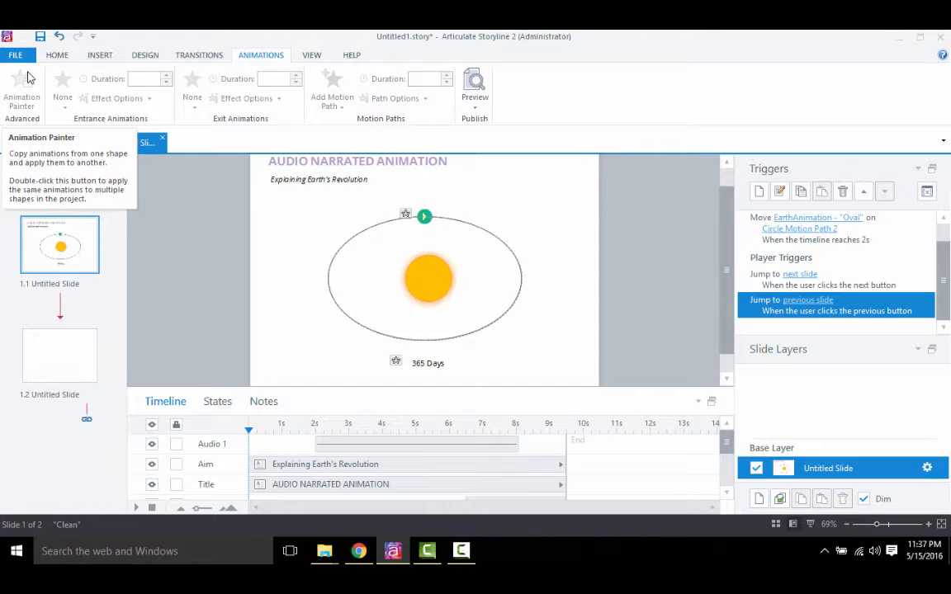
- Open blank slide 1.2 and draw a circle for the sun near the middle of the slide
click(76, 365)
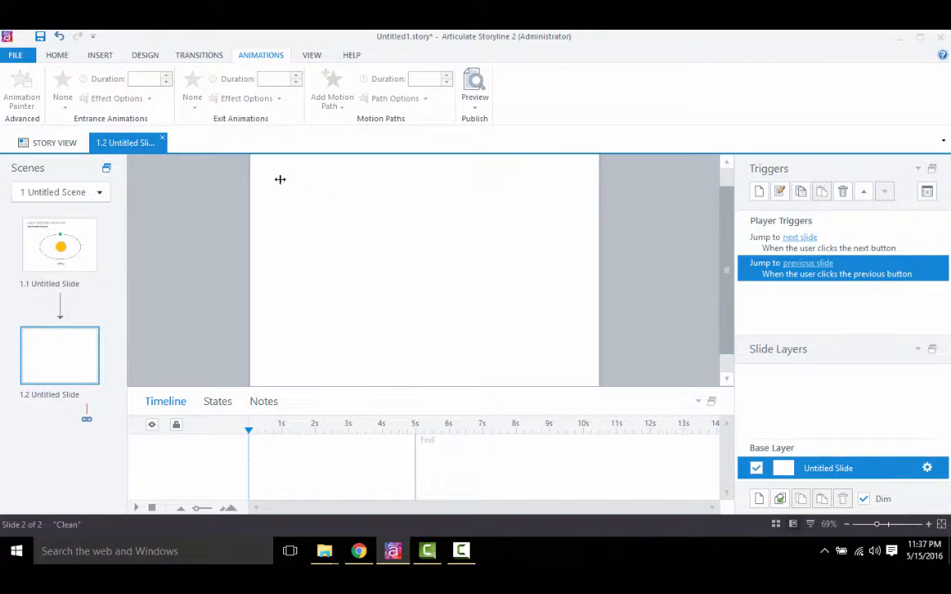
click(104, 56)
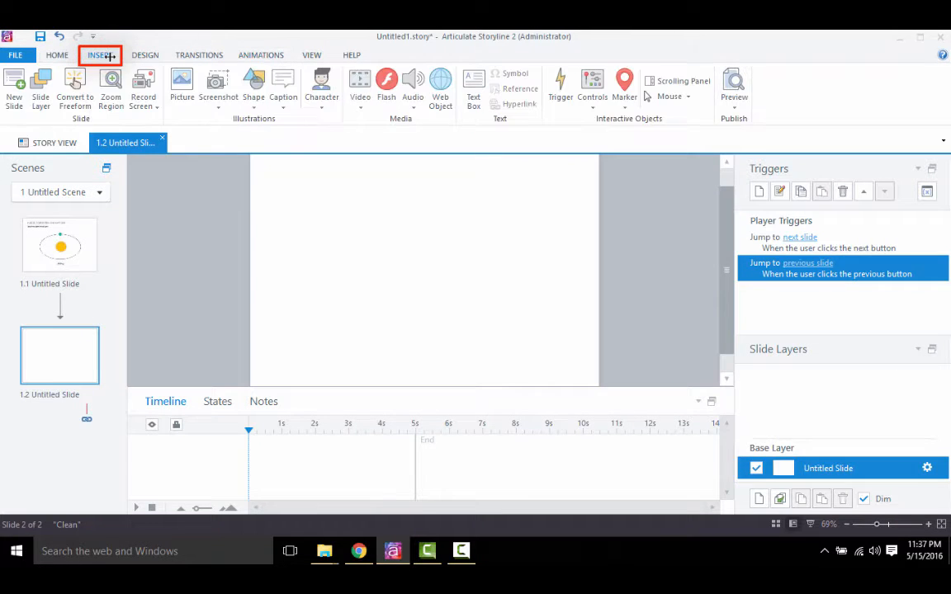
click(256, 106)
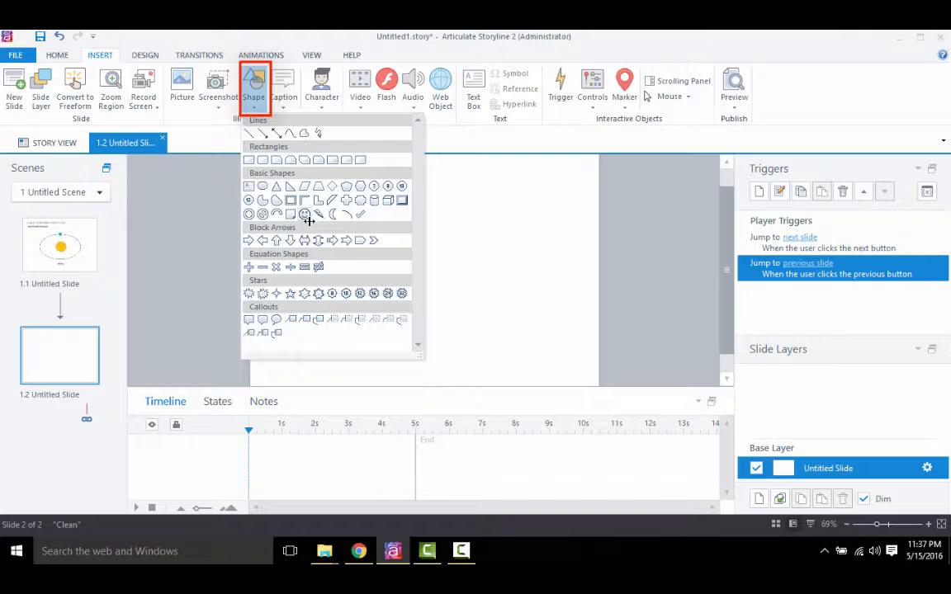
click(262, 186)
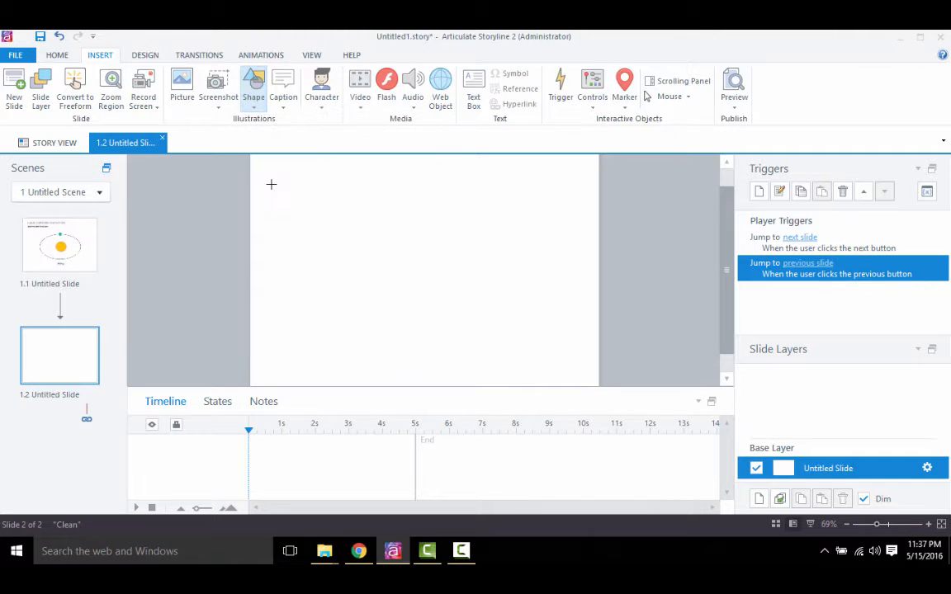
drag(404, 260, 447, 304)
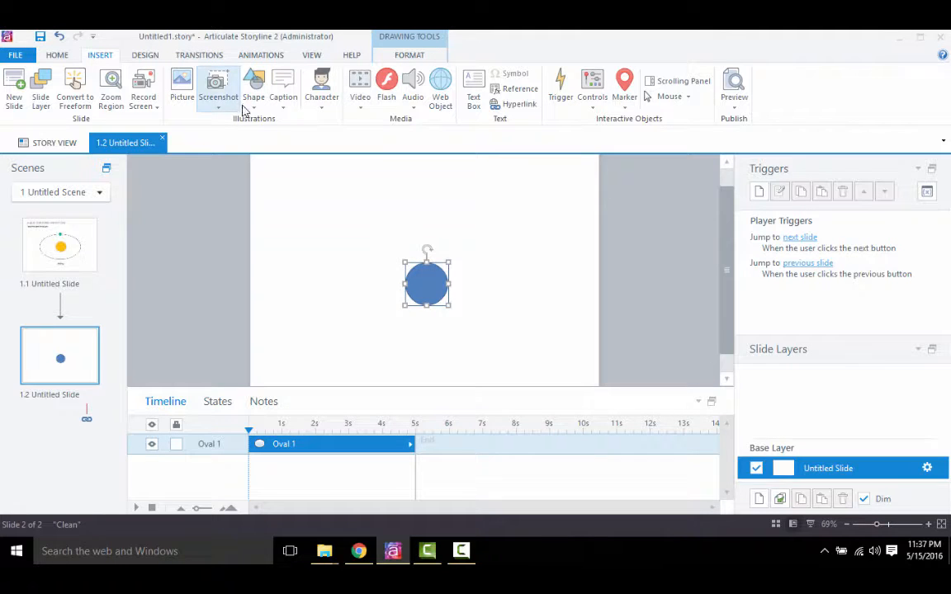
- Draw a smaller circle, about 48 px across, above the central circle to represent the Earth
click(254, 97)
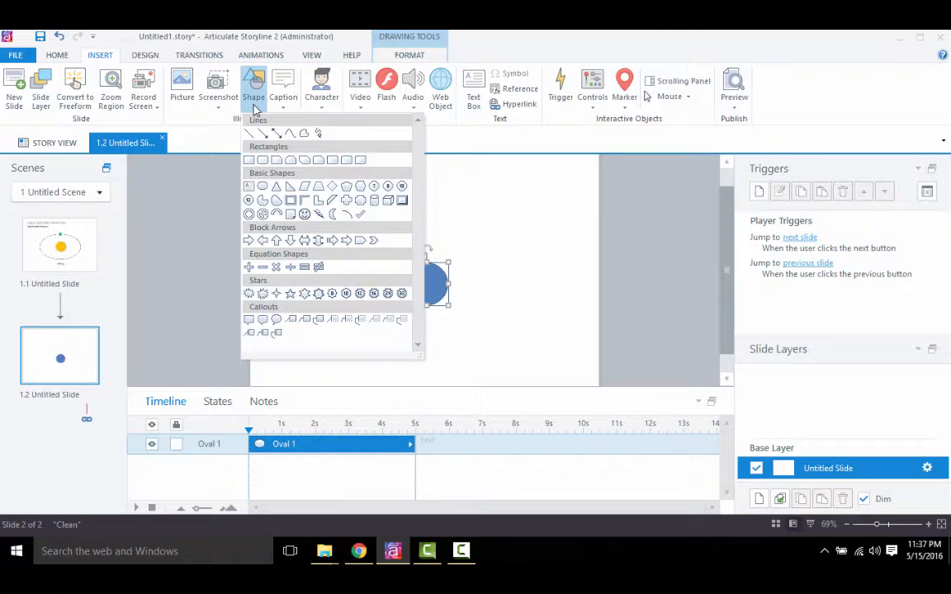
click(263, 185)
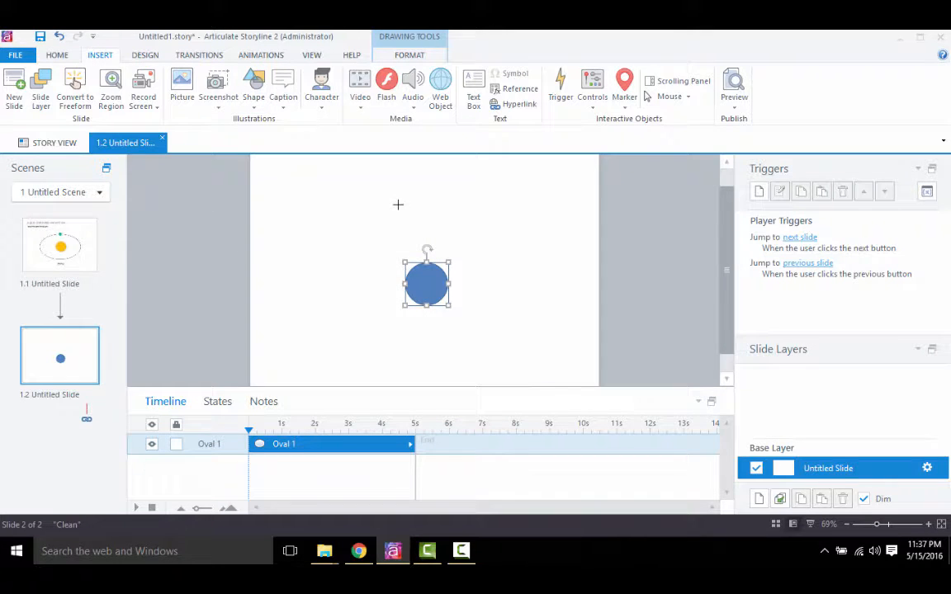
mouse_move(398, 204)
mouse_down()
mouse_move(424, 237)
mouse_move(420, 217)
mouse_up()
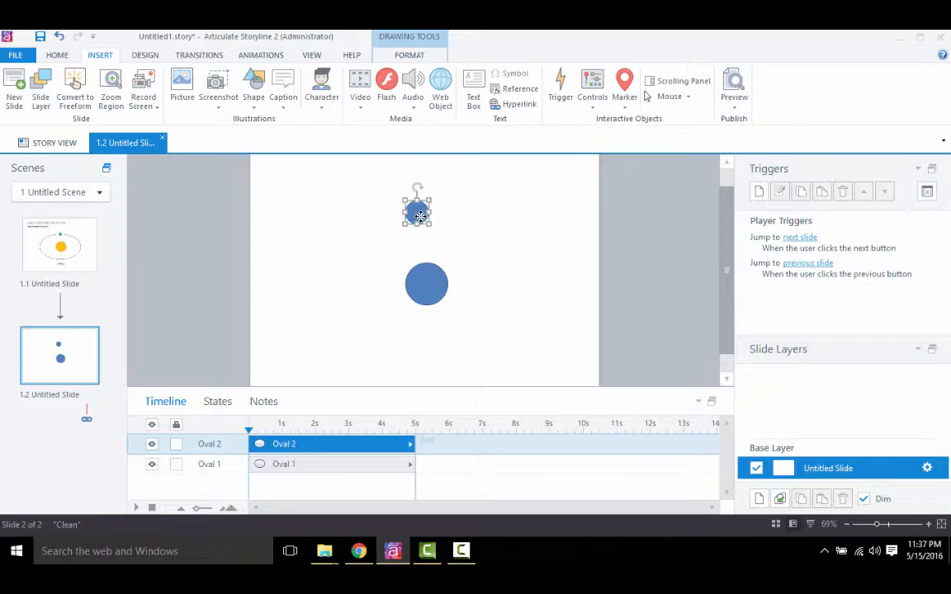
- Draw a large horizontal oval, about 424 by 264 px, around the central circle with its upper edge at the small circle
click(261, 102)
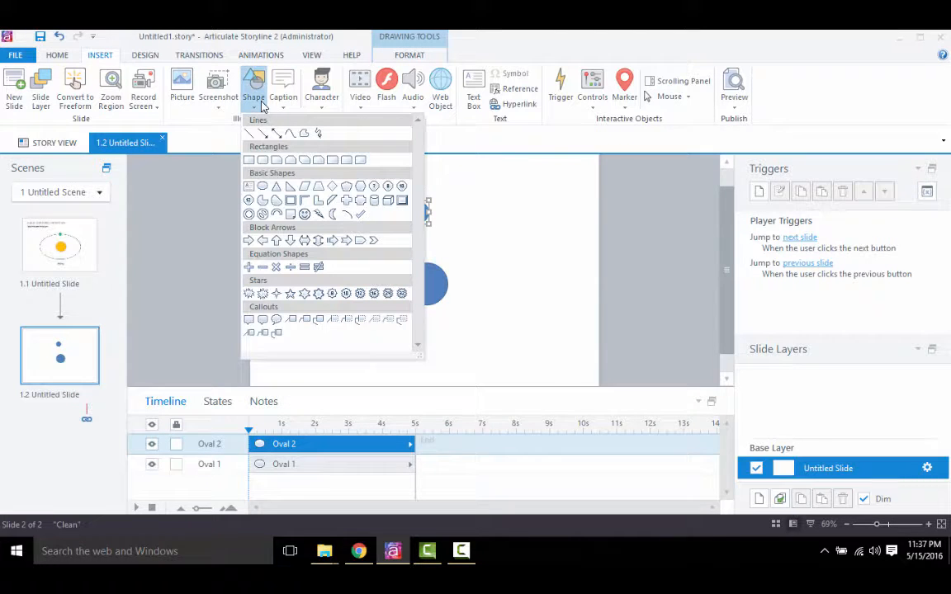
click(262, 186)
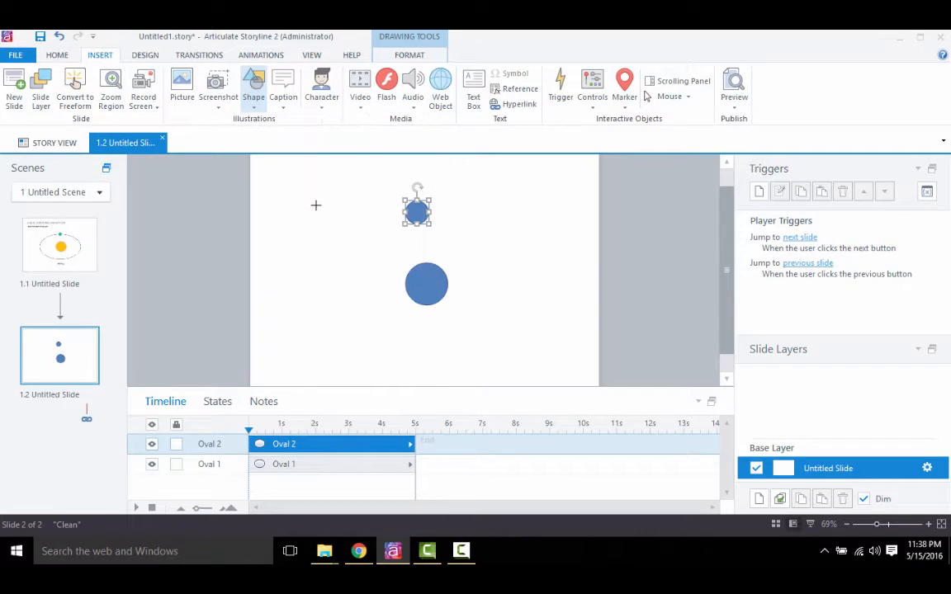
drag(317, 216, 521, 343)
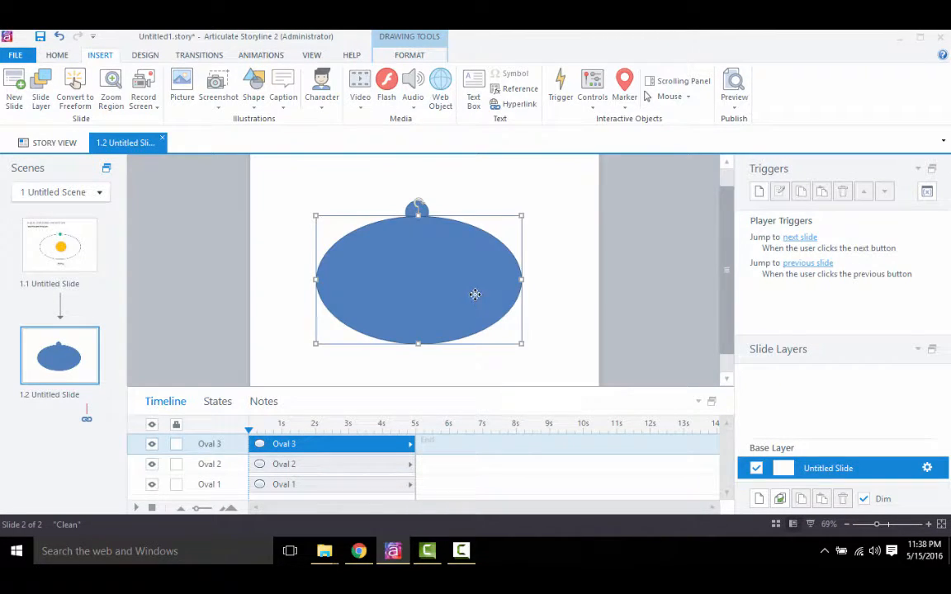
drag(476, 295, 475, 291)
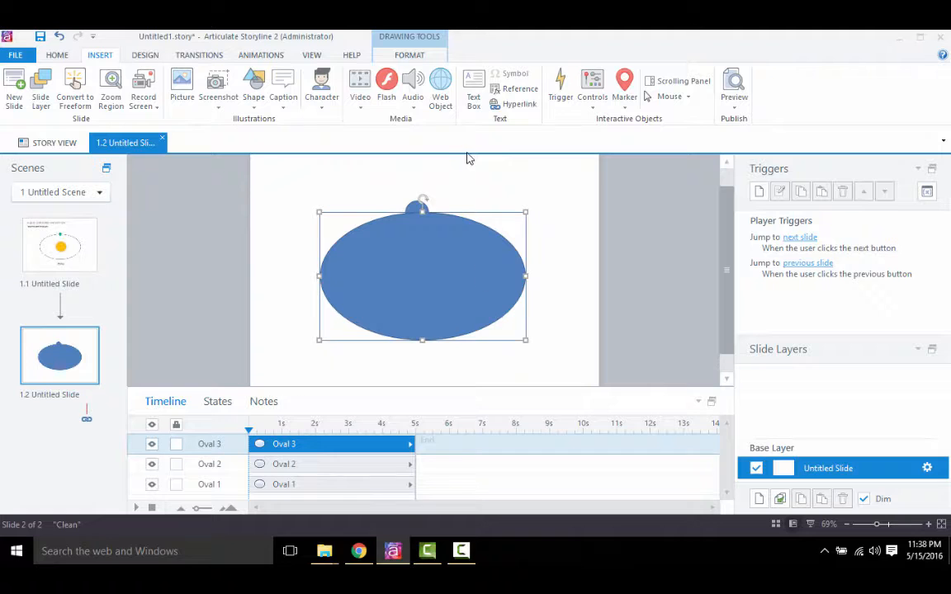
- Give the large oval a light gray outline and no fill so it forms the orbit
click(411, 58)
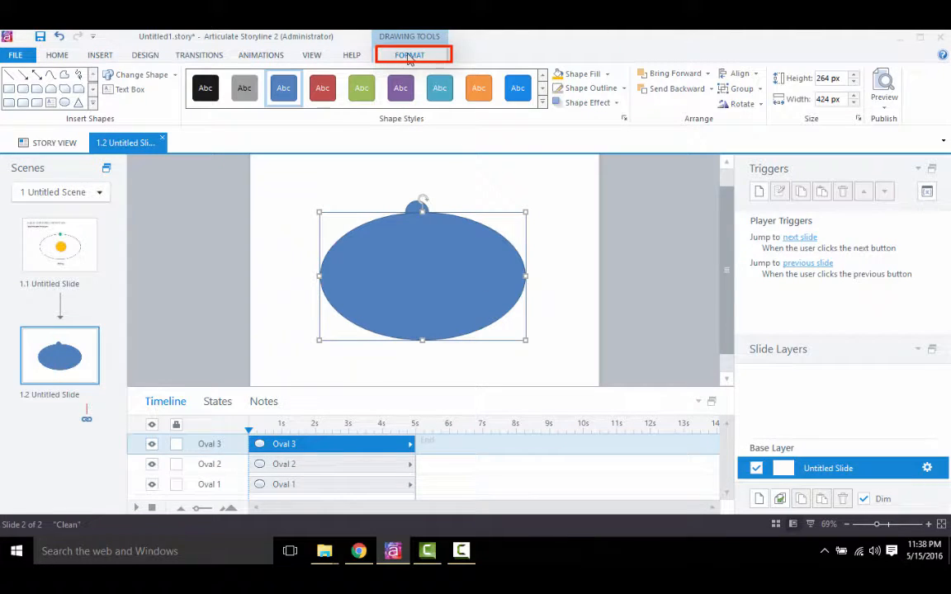
click(624, 90)
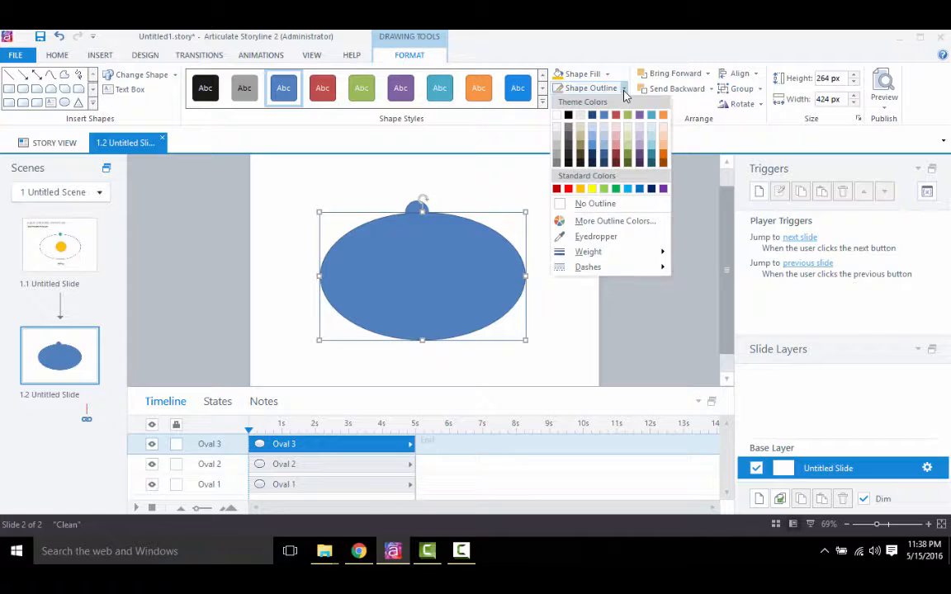
click(557, 144)
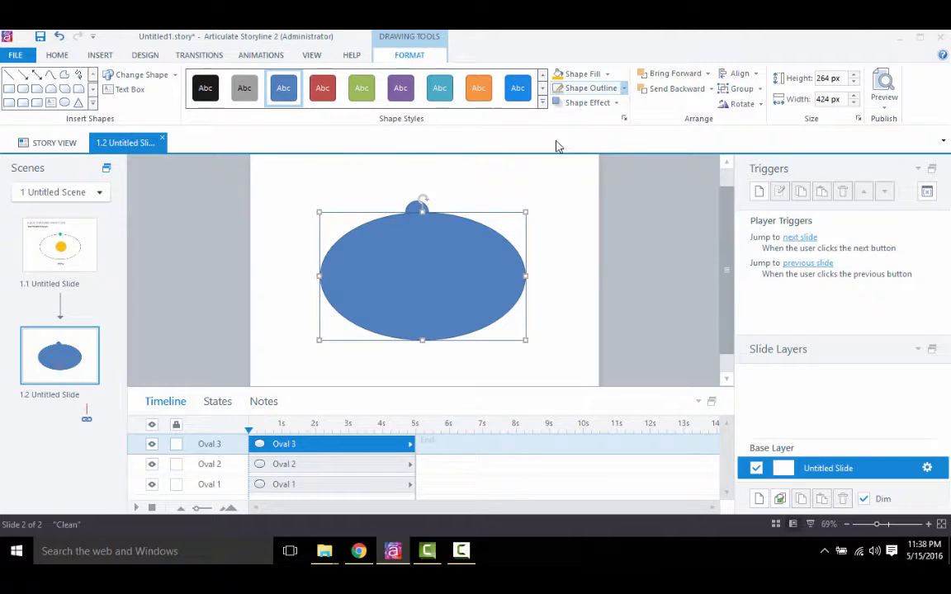
click(608, 74)
click(545, 188)
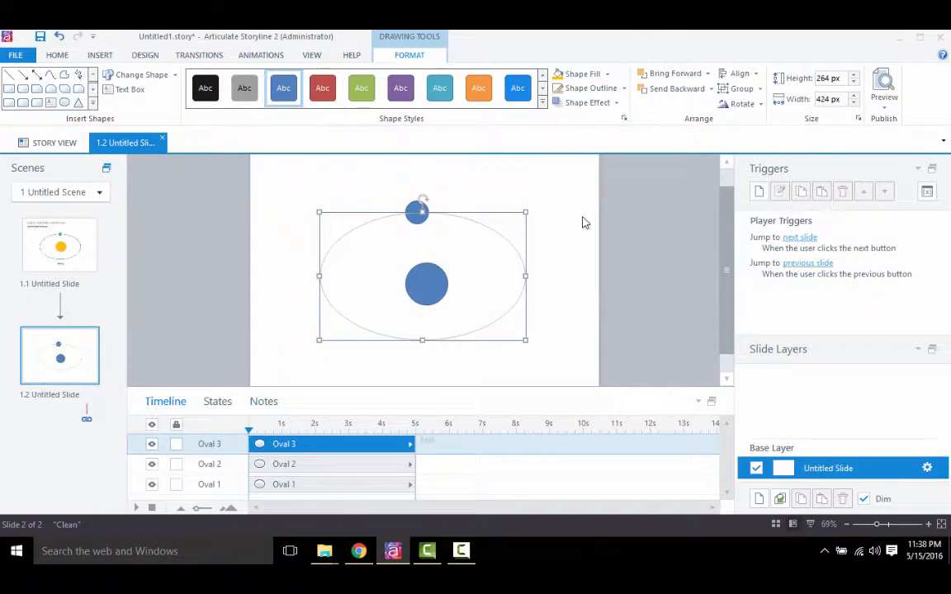
- Fill the central circle with orange and center it inside the orbit, and fill the small circle with green
click(426, 285)
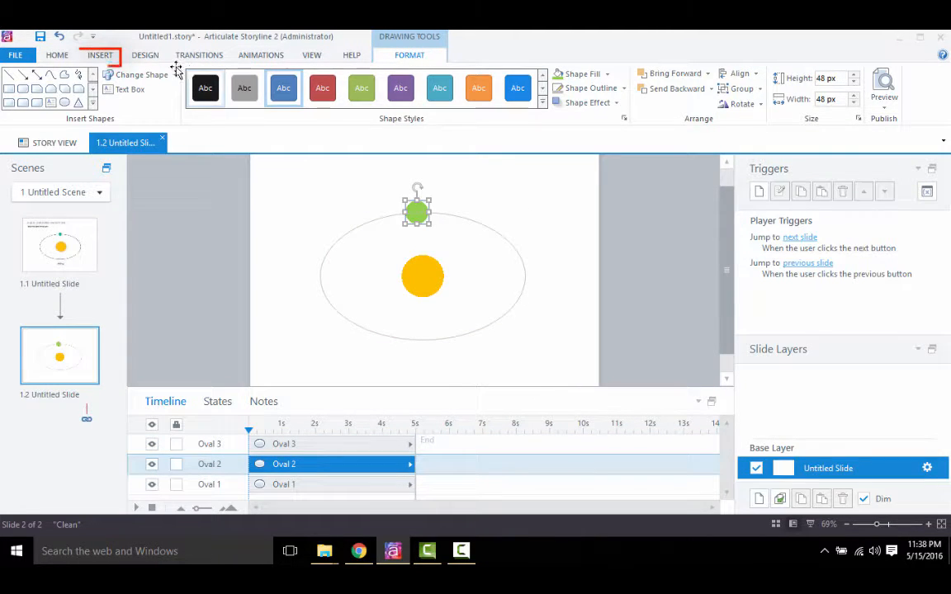
- Add a text box reading "365 days" below the orbit oval
click(102, 56)
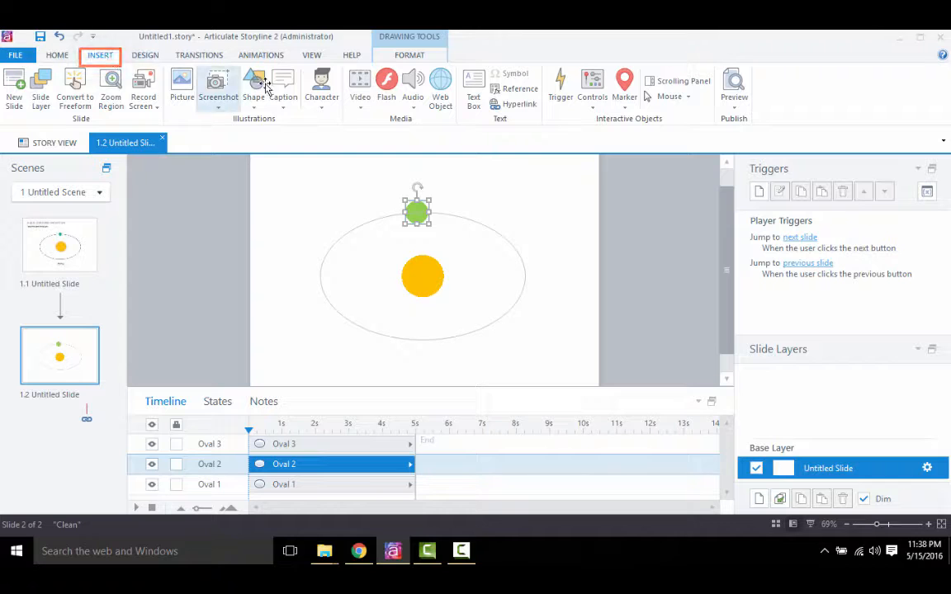
click(475, 91)
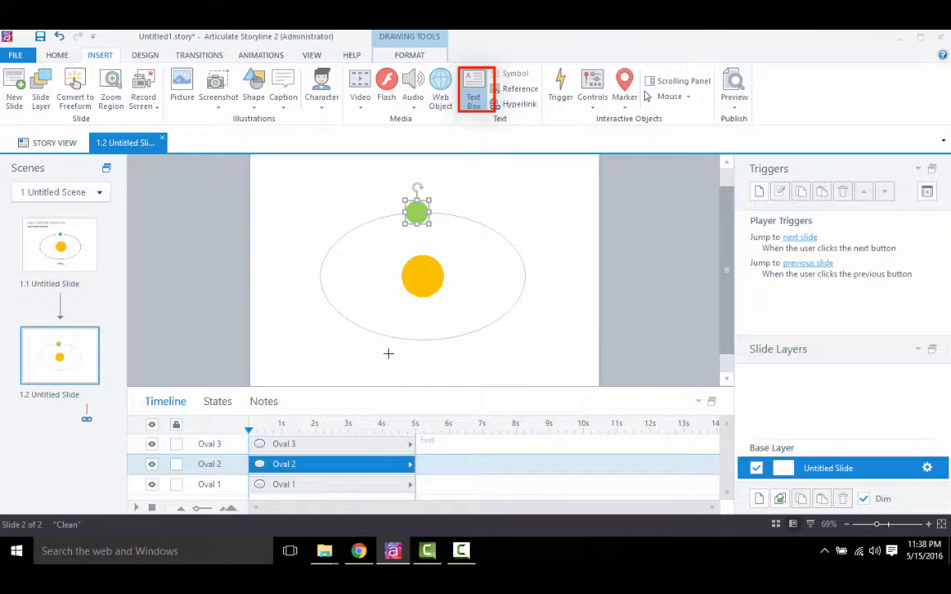
drag(389, 353, 487, 364)
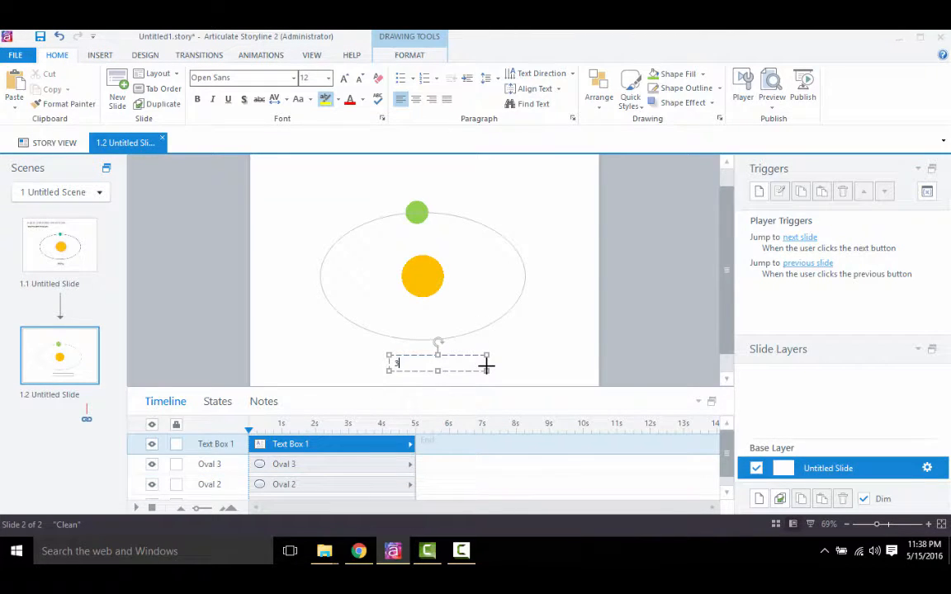
text(365 dat)
key(BackSpace)
text(ys)
click(533, 357)
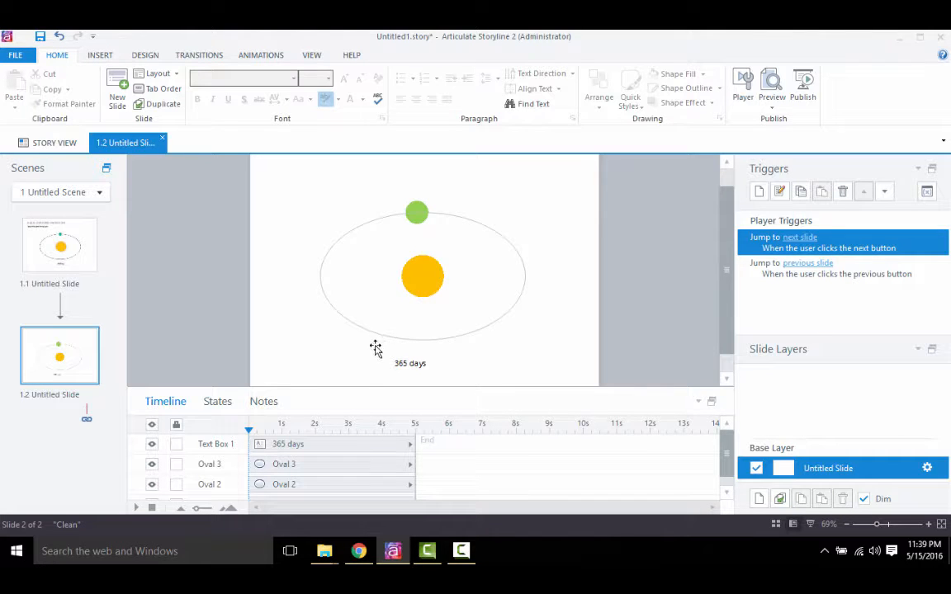
- Apply the Spin entrance animation to the green circle
click(279, 58)
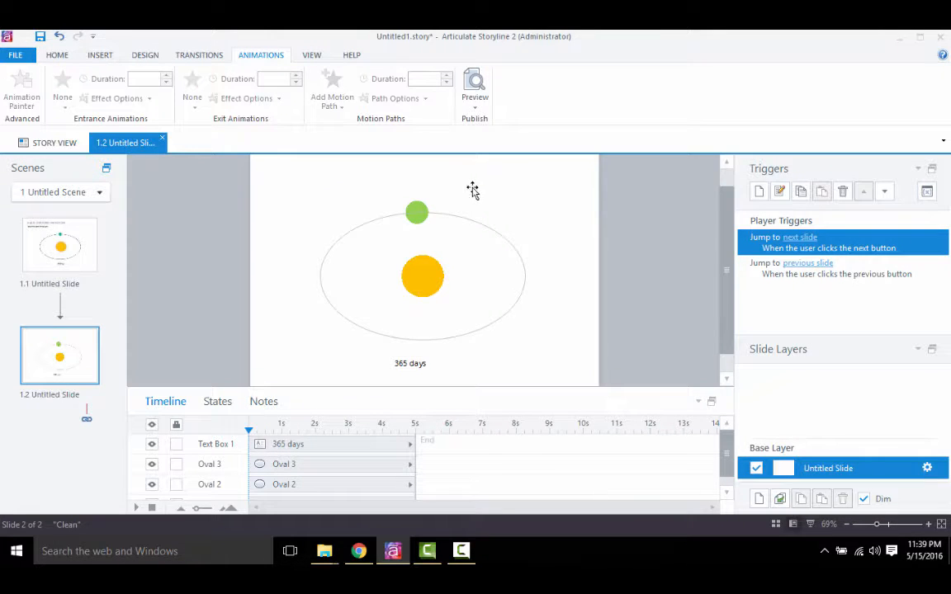
click(424, 209)
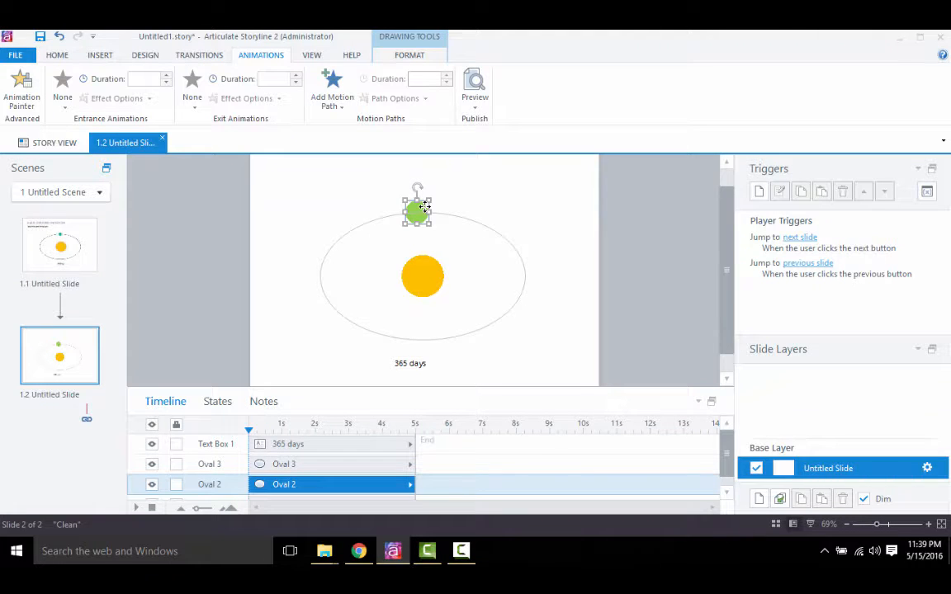
click(57, 99)
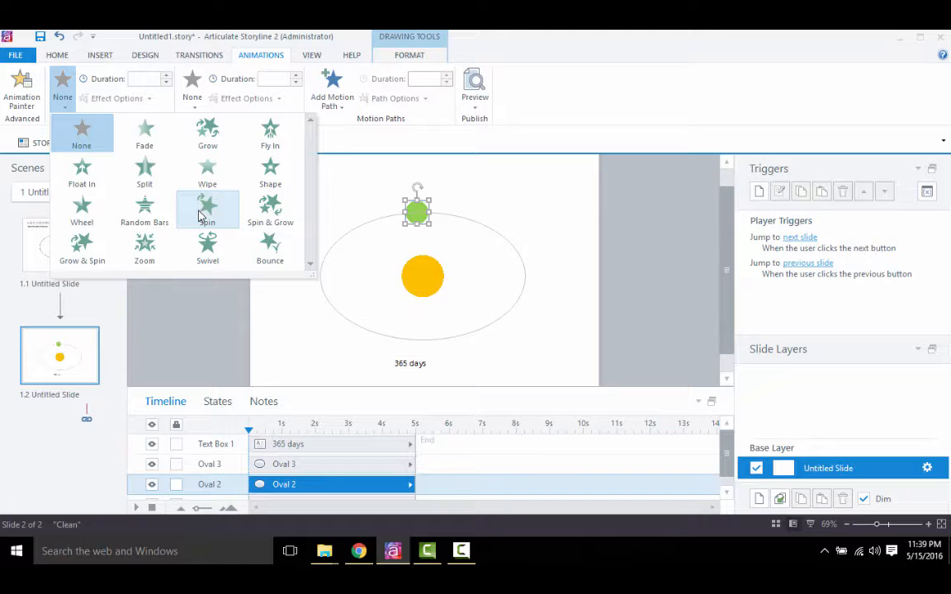
click(202, 210)
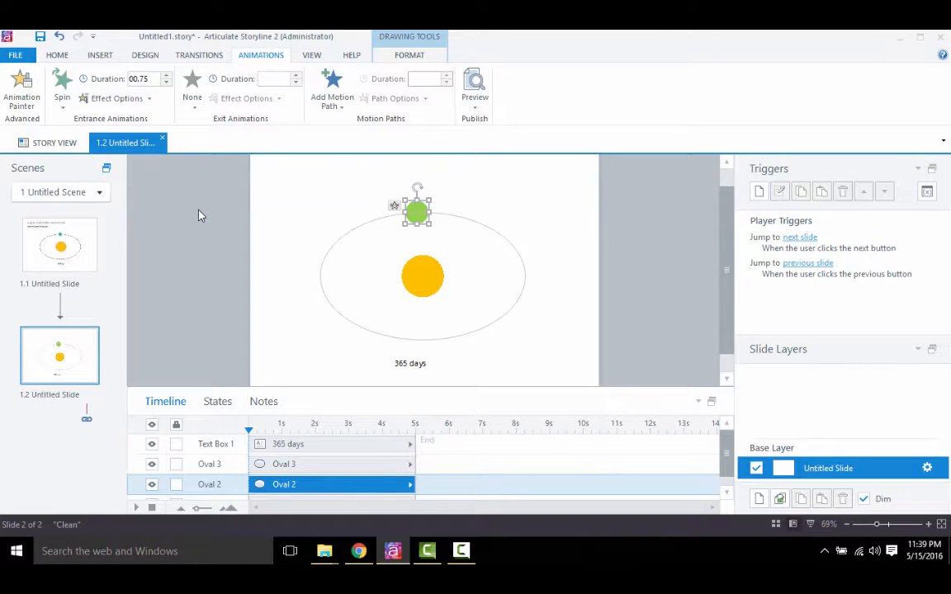
- Set the duration of the green circle's Spin entrance animation to 02.00 seconds
click(62, 99)
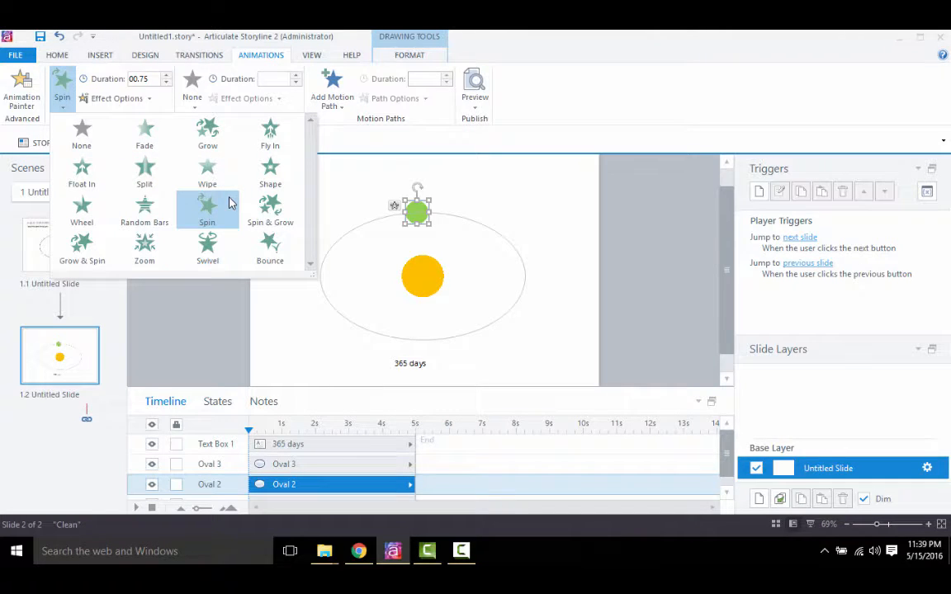
click(171, 110)
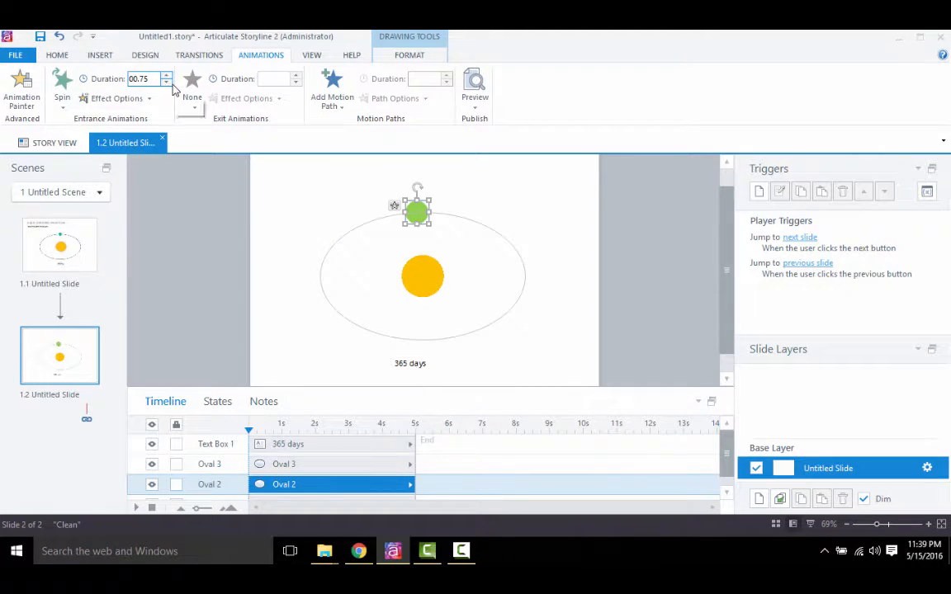
click(167, 75)
click(167, 75)
click(167, 75)
click(167, 75)
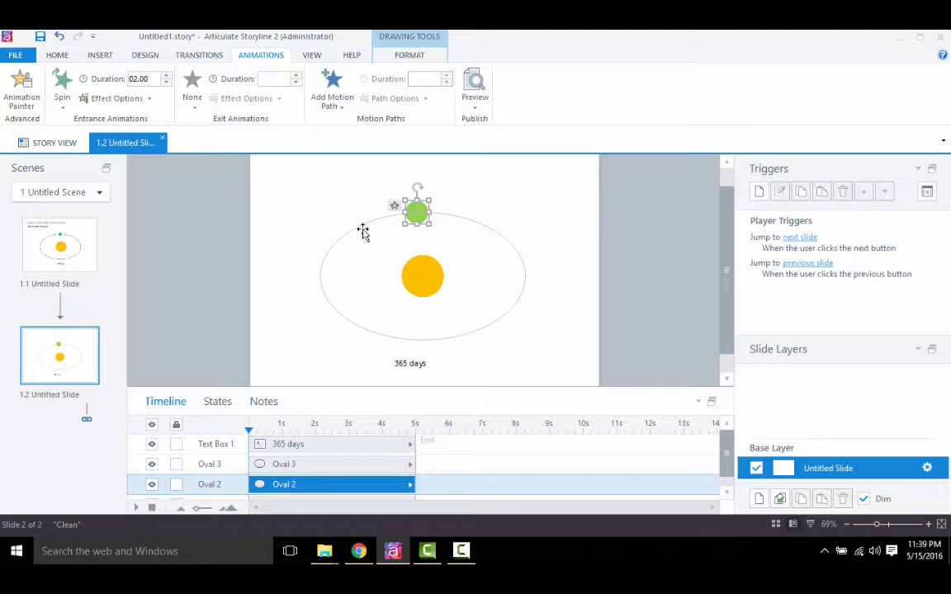
- Add a Circle motion path to the green circle and stretch the path to match the orbit oval
click(332, 99)
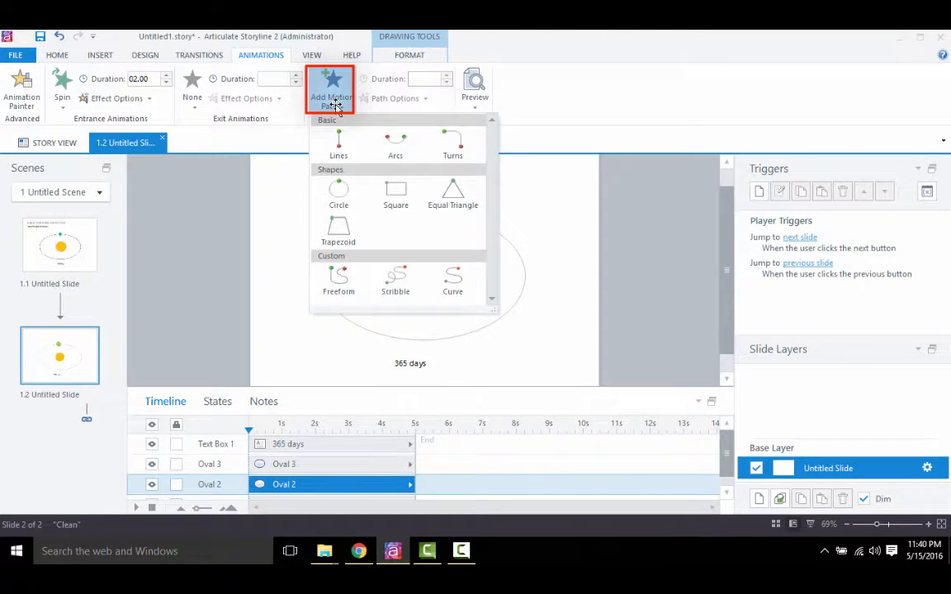
click(339, 189)
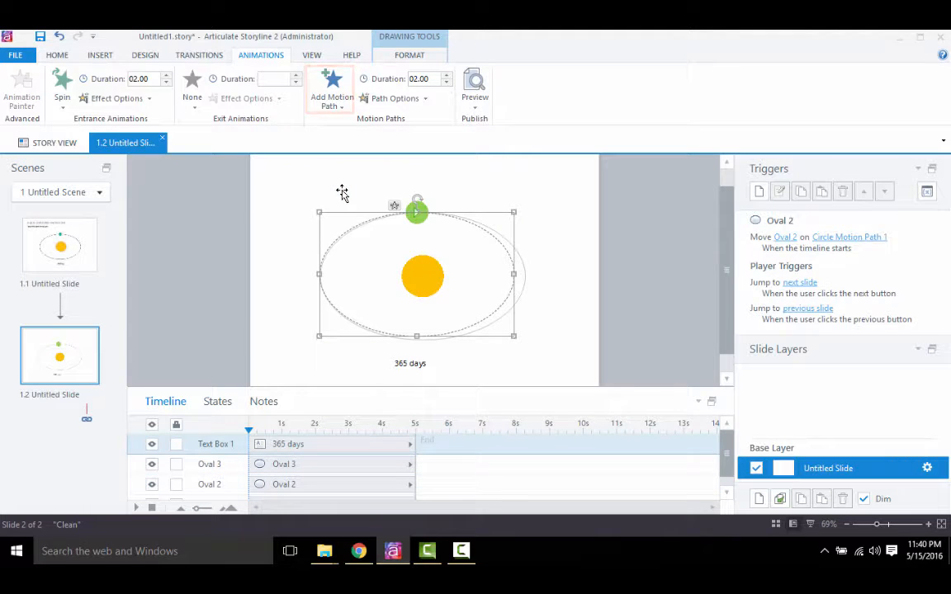
click(518, 293)
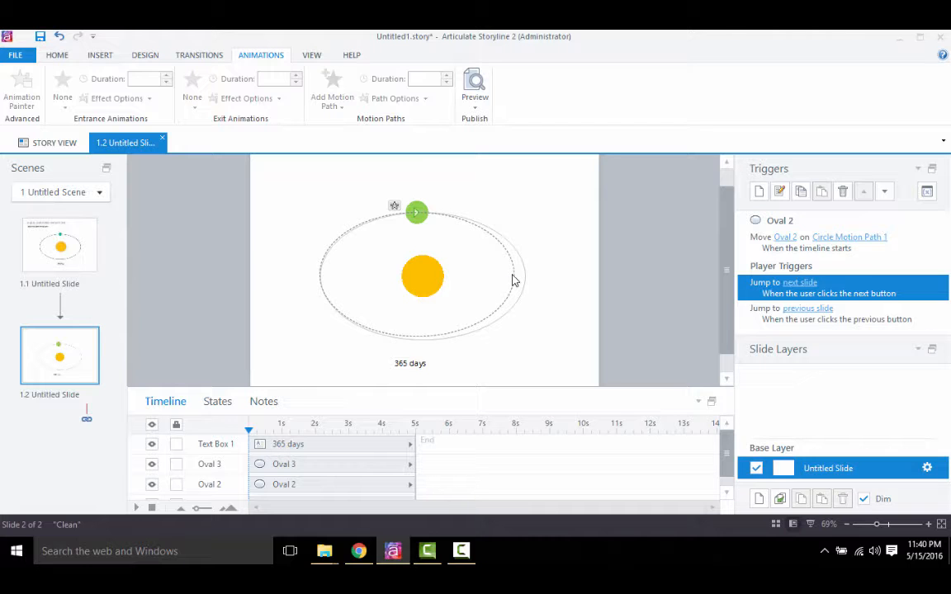
drag(520, 282, 522, 272)
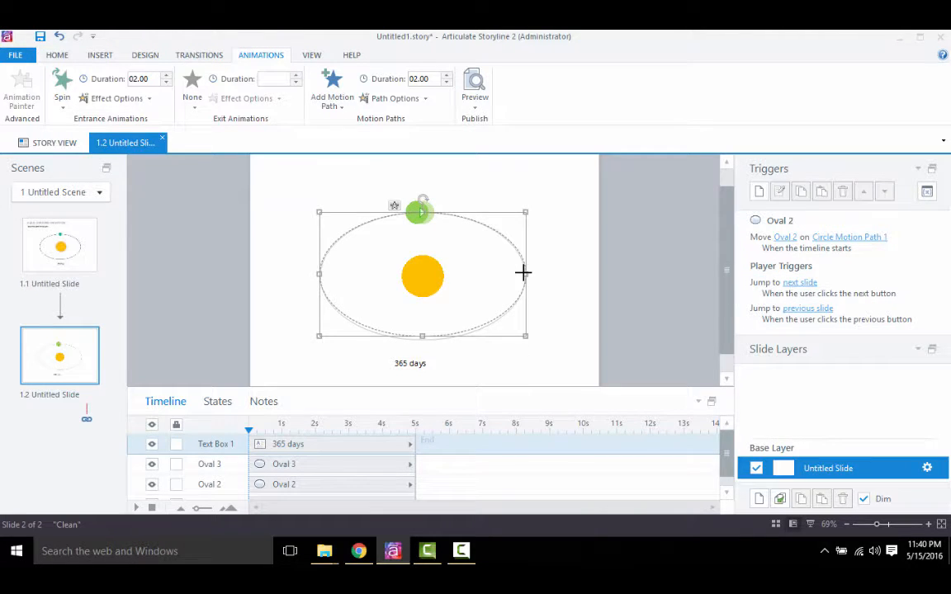
click(422, 339)
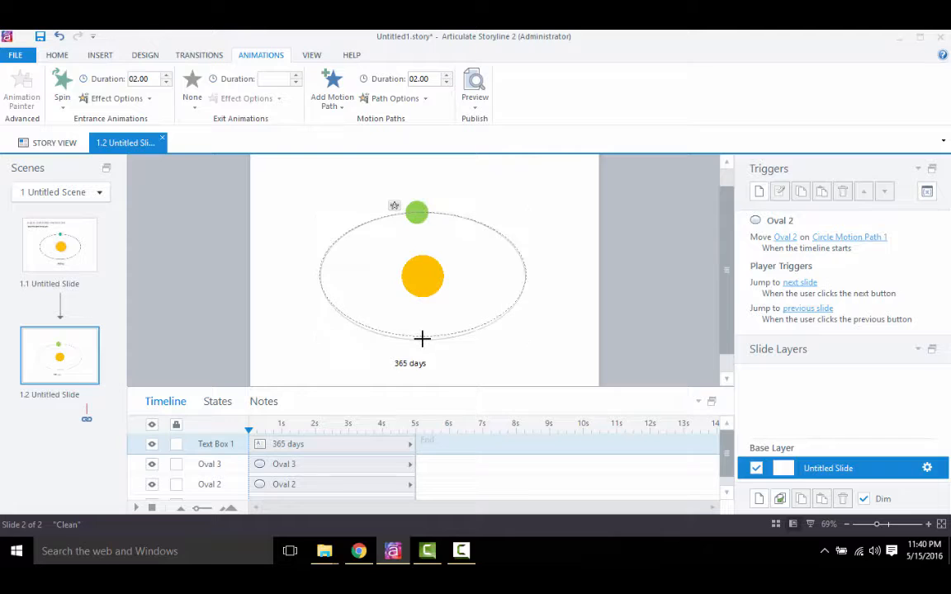
click(422, 338)
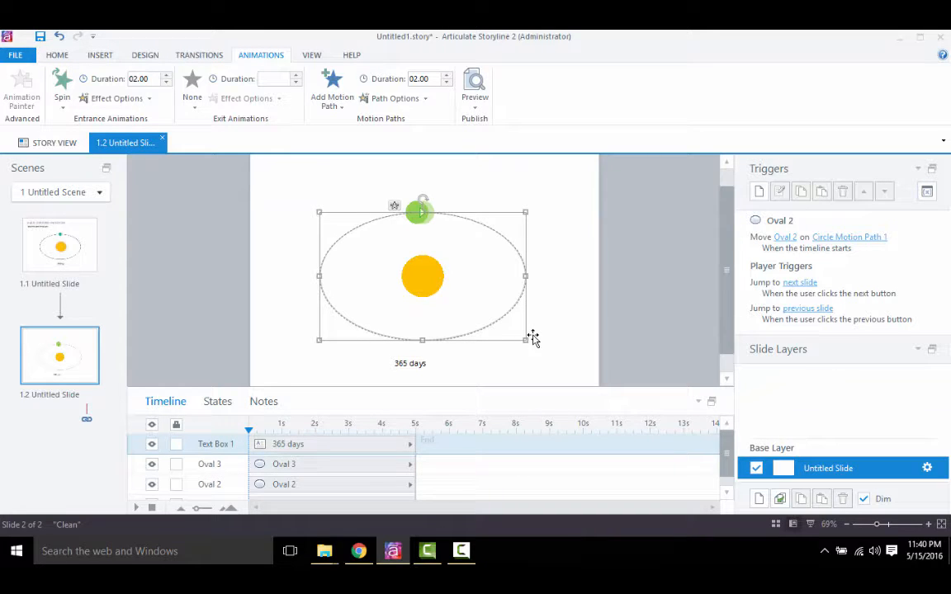
- Apply the Fade entrance animation to the "365 days" text box
click(419, 360)
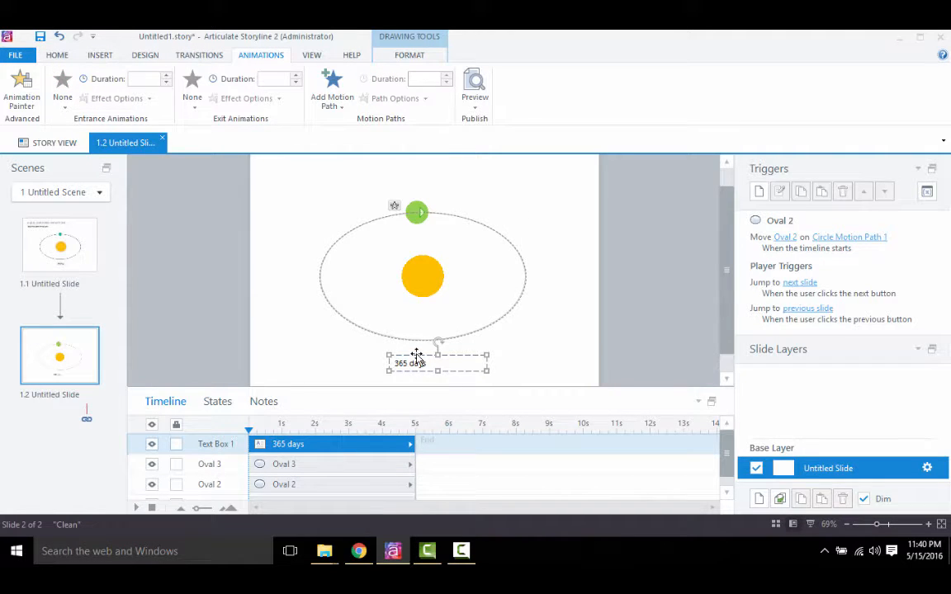
key(Escape)
click(68, 99)
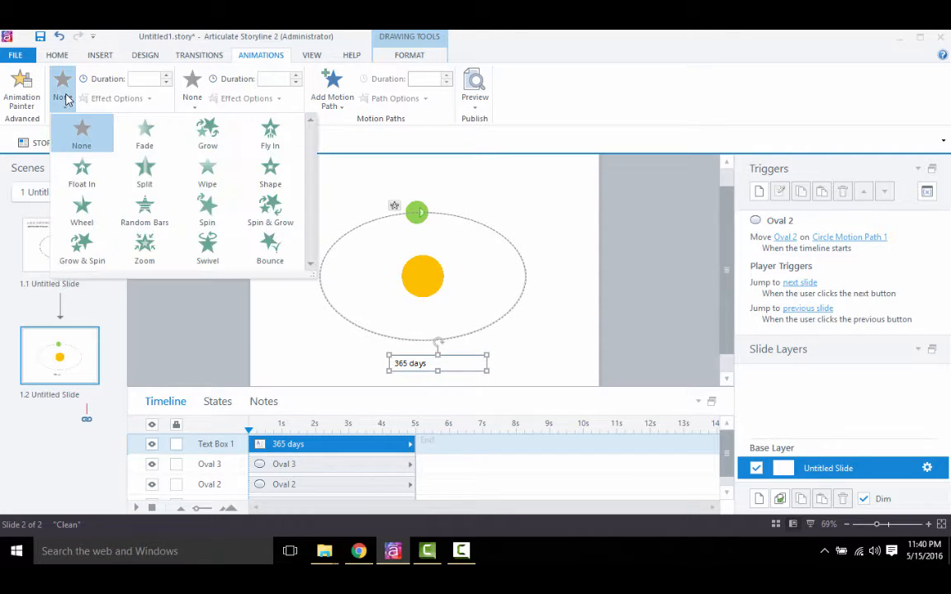
click(142, 142)
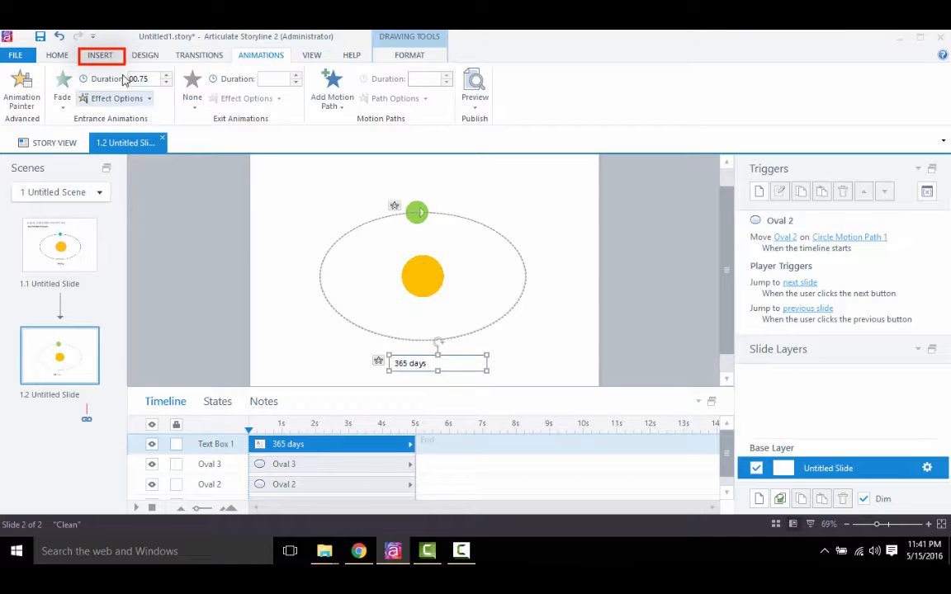
- Insert the audio file "revolove" from the "Audio Narrated Animation" folder inside the Desktop folder 894
click(101, 56)
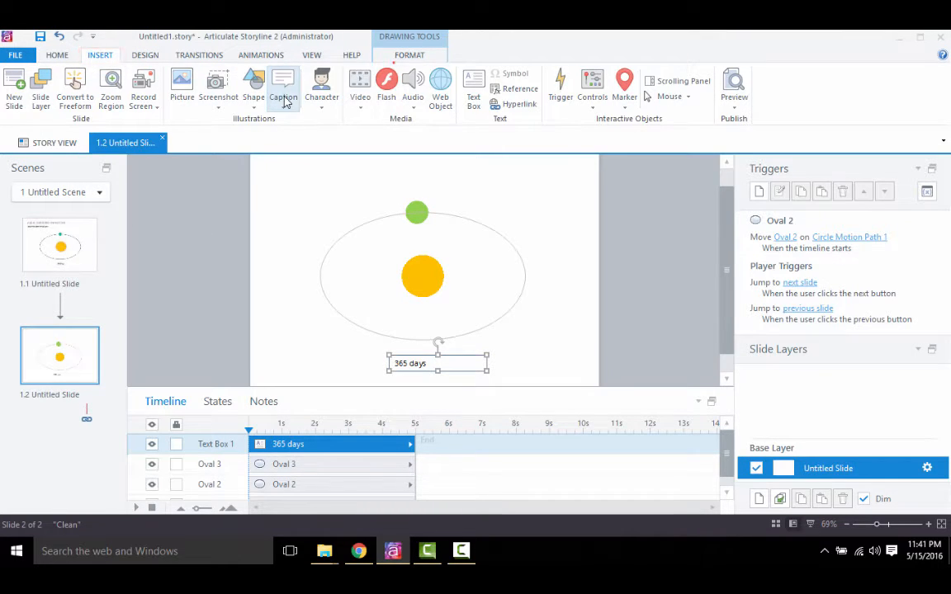
click(419, 104)
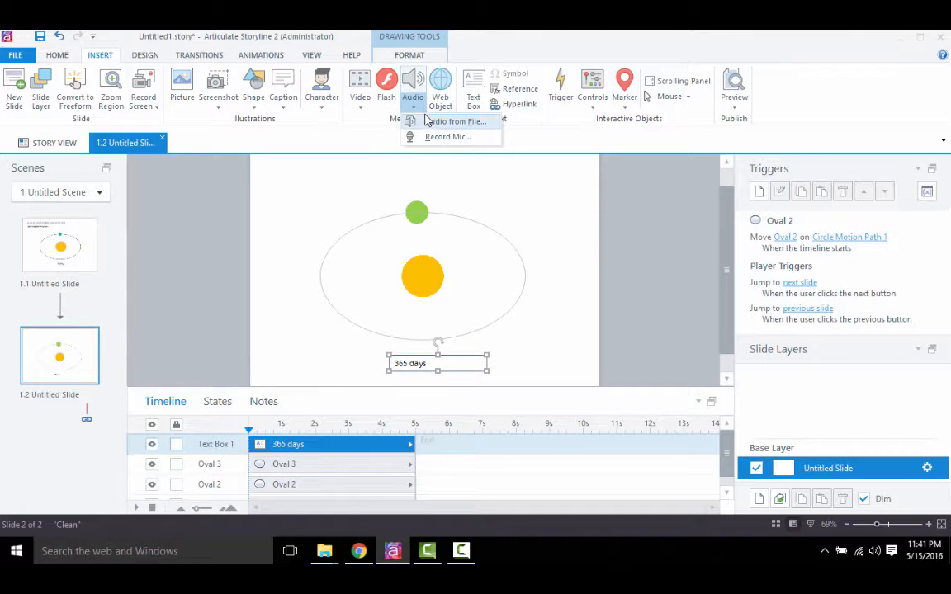
click(428, 120)
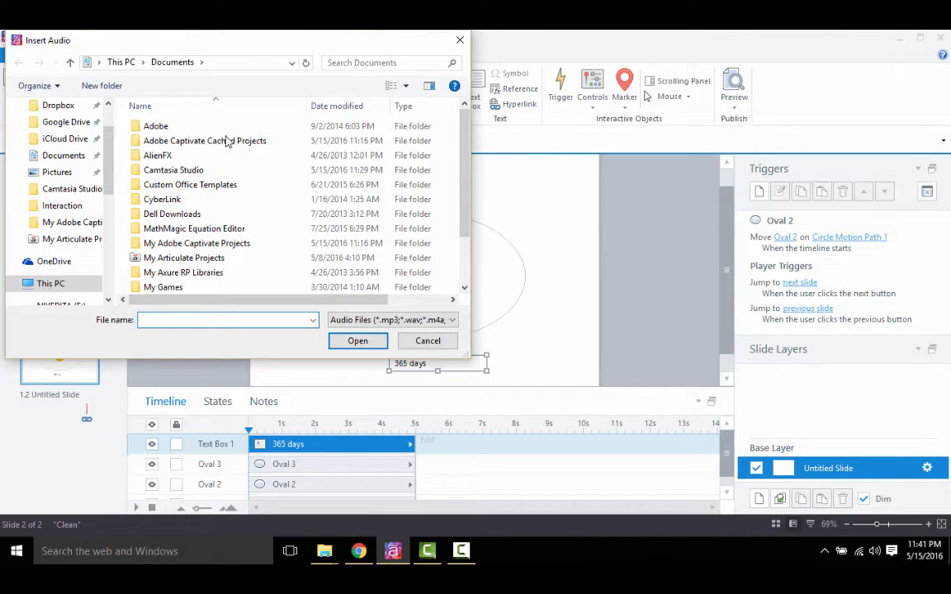
scroll(106, 122, up, 2)
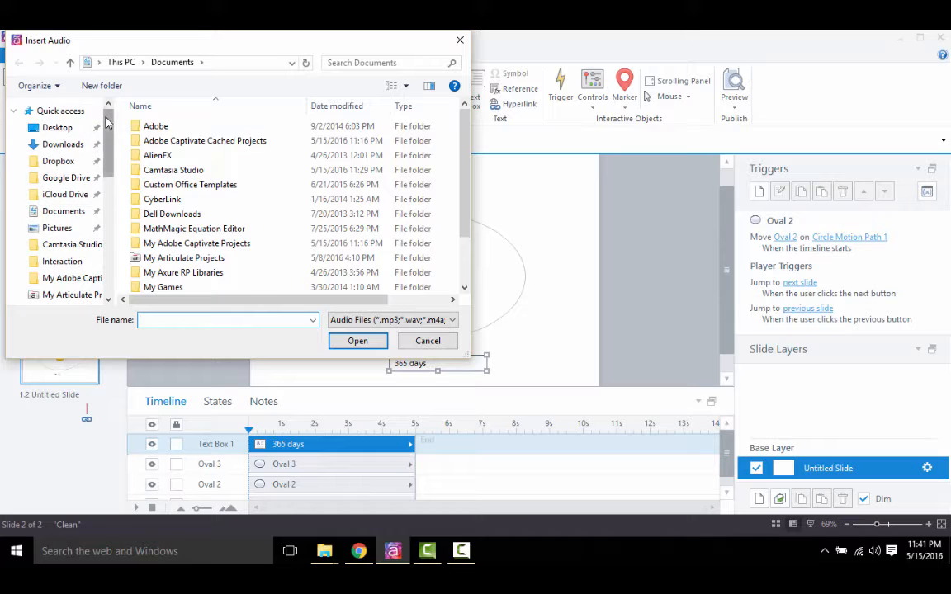
click(62, 128)
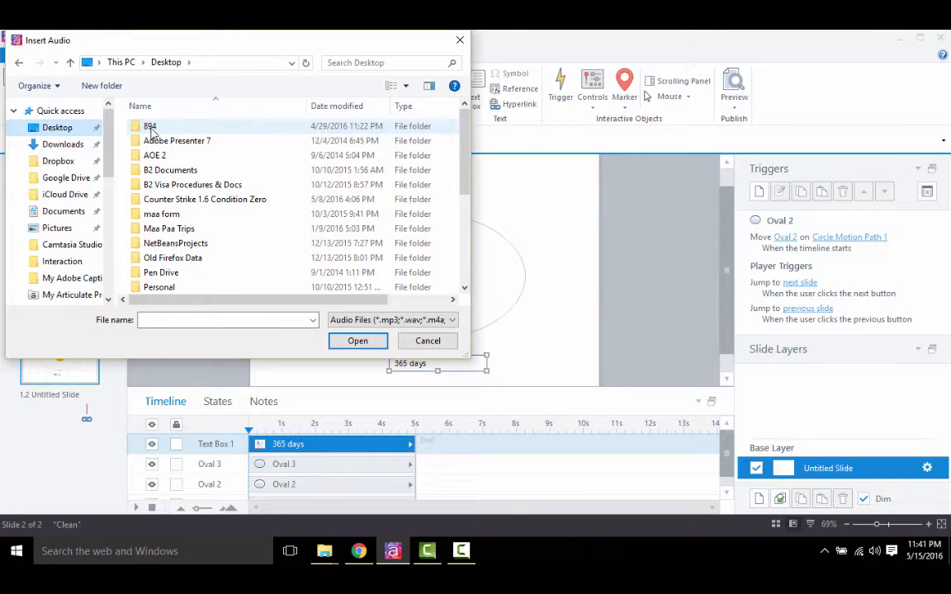
double_click(152, 128)
double_click(153, 131)
click(153, 130)
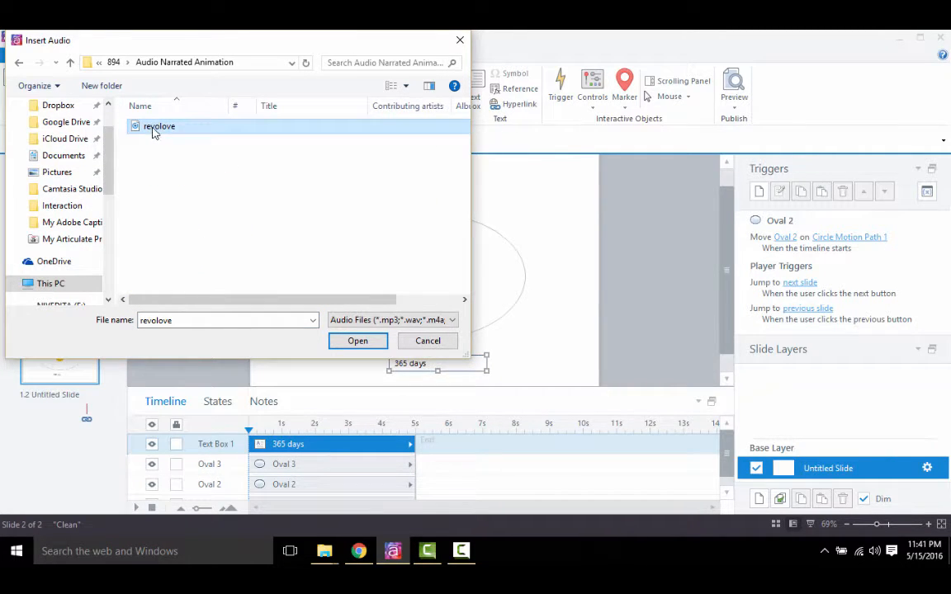
click(358, 341)
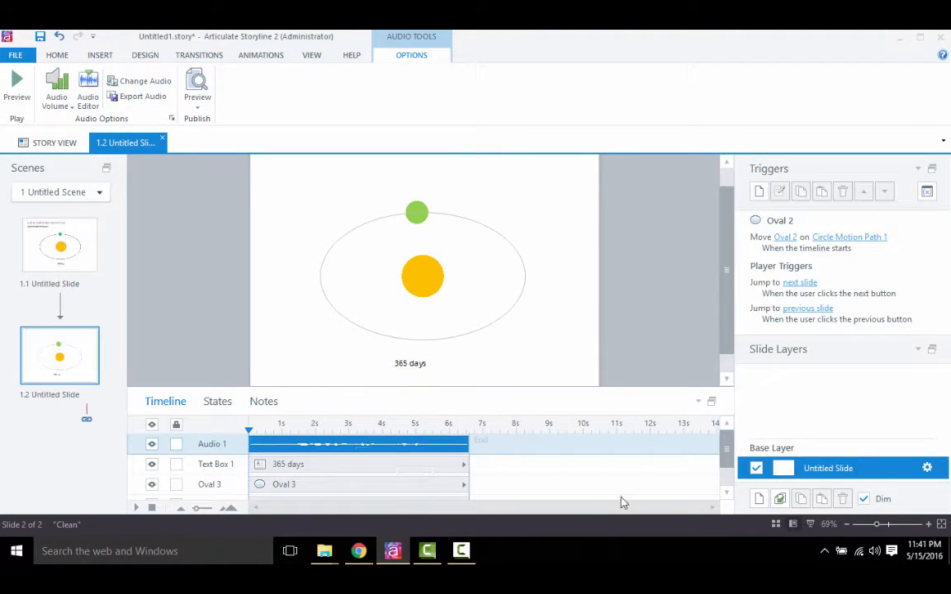
- Enlarge the timeline area and extend the ovals and text box to end at 9 s
click(720, 450)
click(720, 450)
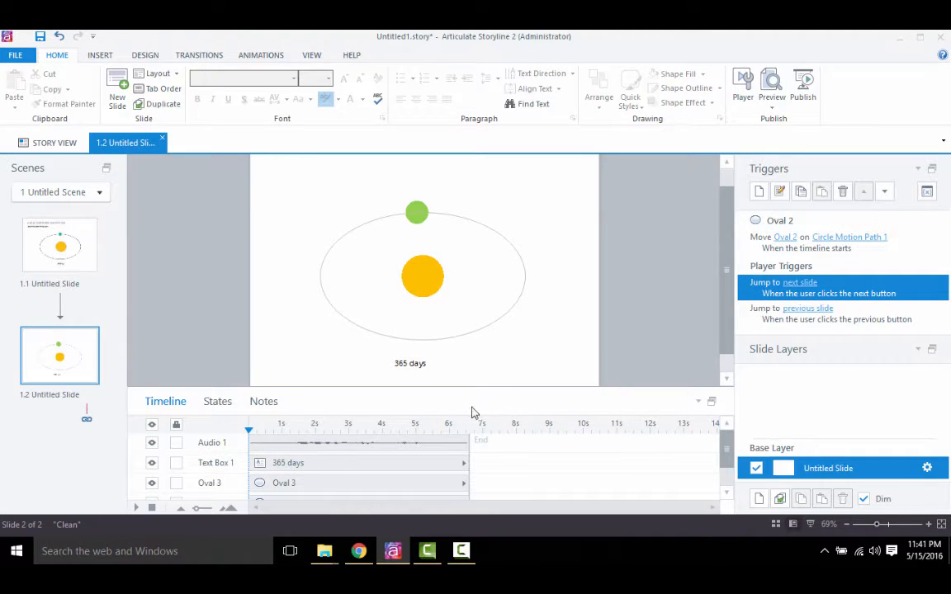
drag(452, 387, 451, 354)
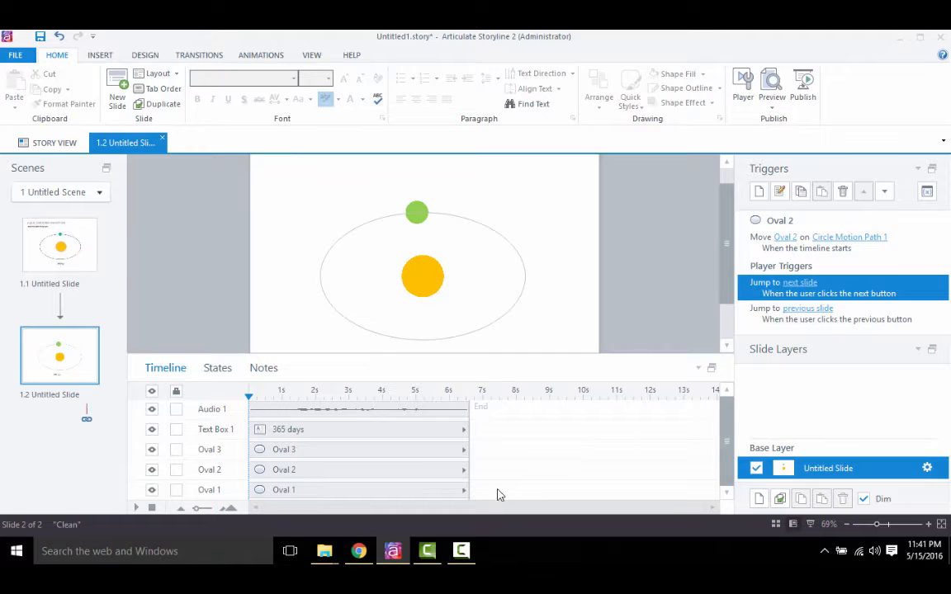
drag(467, 453, 548, 454)
click(348, 454)
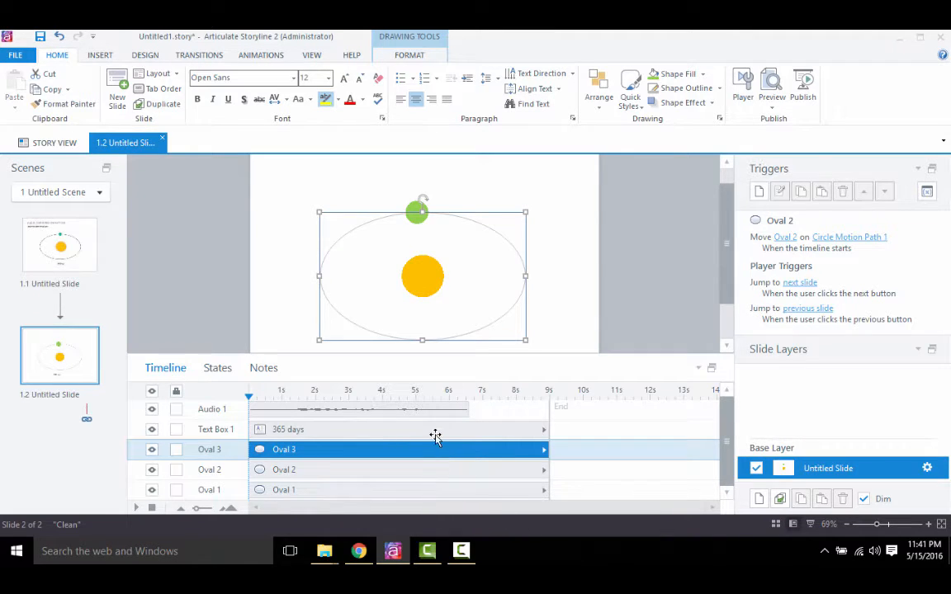
- Shift the audio to start at 2 s and make the "365 days" text box start at about 5.5 s
click(384, 413)
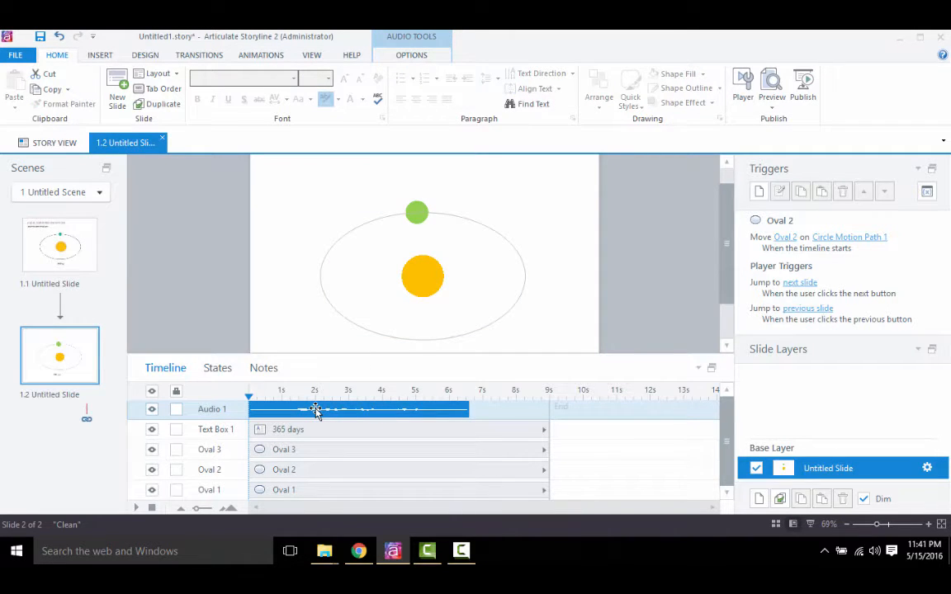
drag(315, 410, 380, 410)
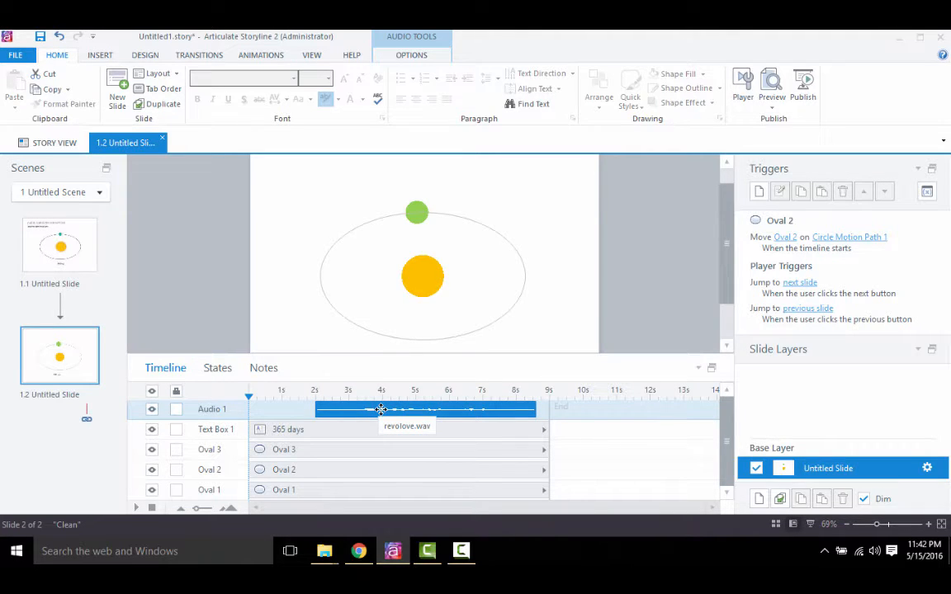
click(342, 430)
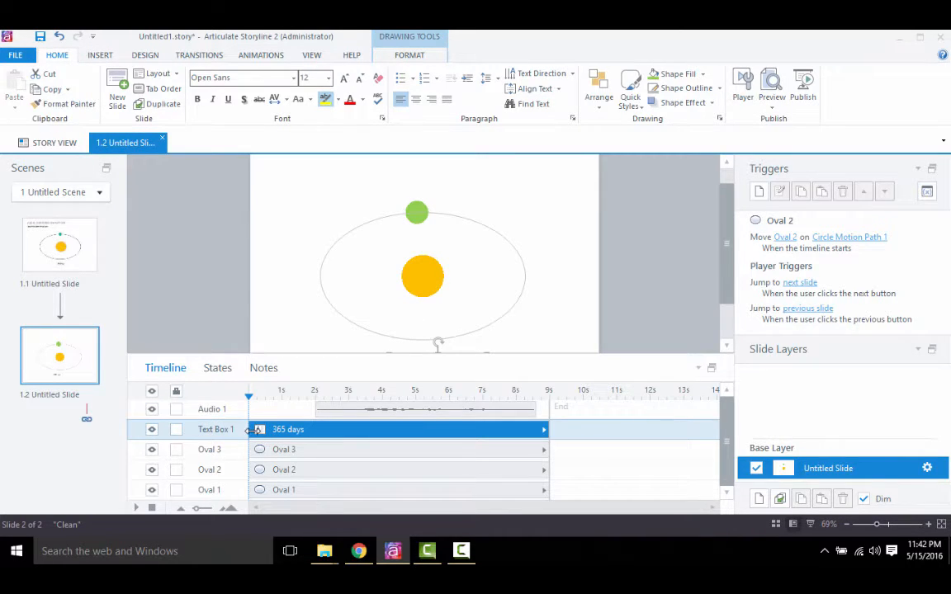
drag(253, 432, 427, 429)
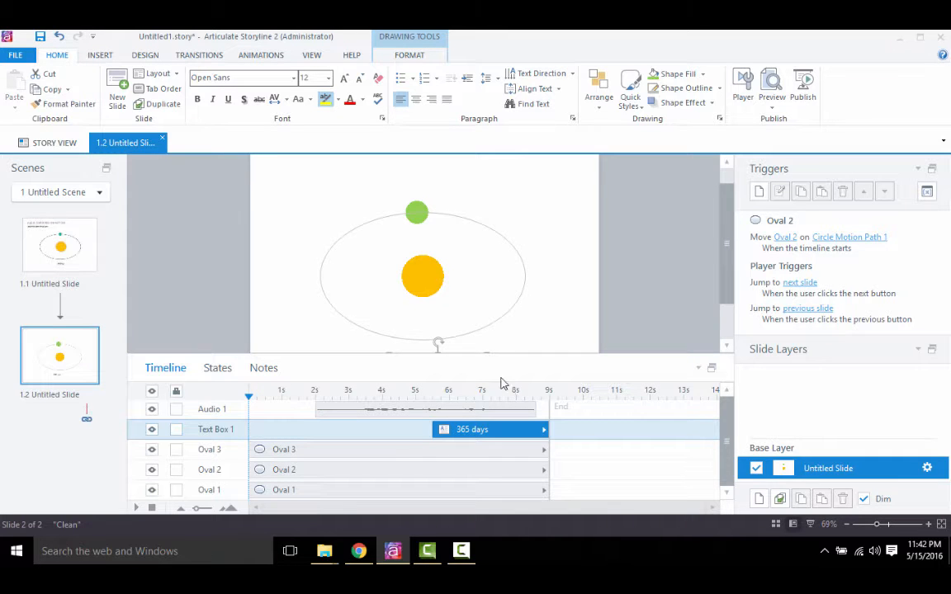
- Reduce the timeline area to reveal more of the slide and preview the animation
drag(489, 350, 487, 394)
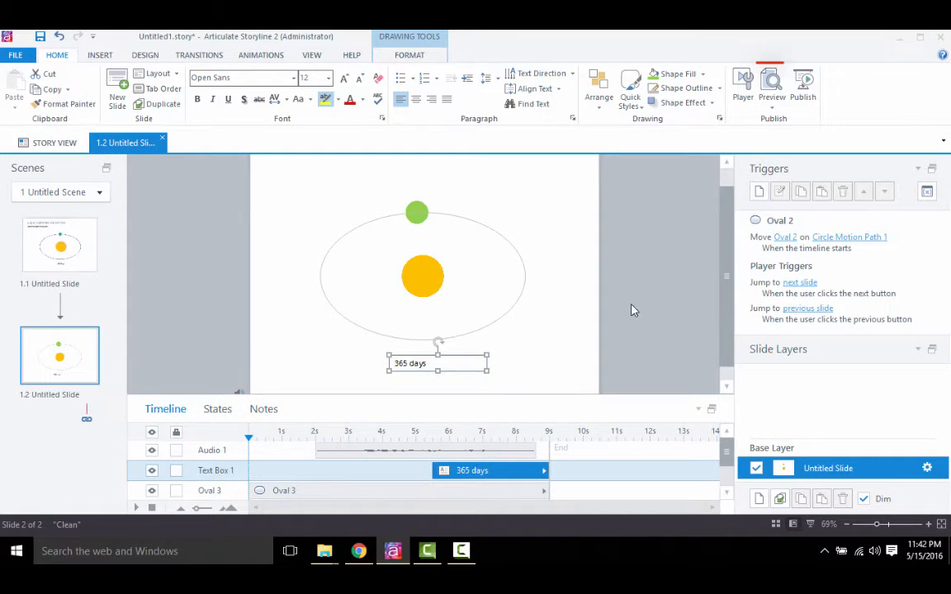
click(773, 103)
click(783, 123)
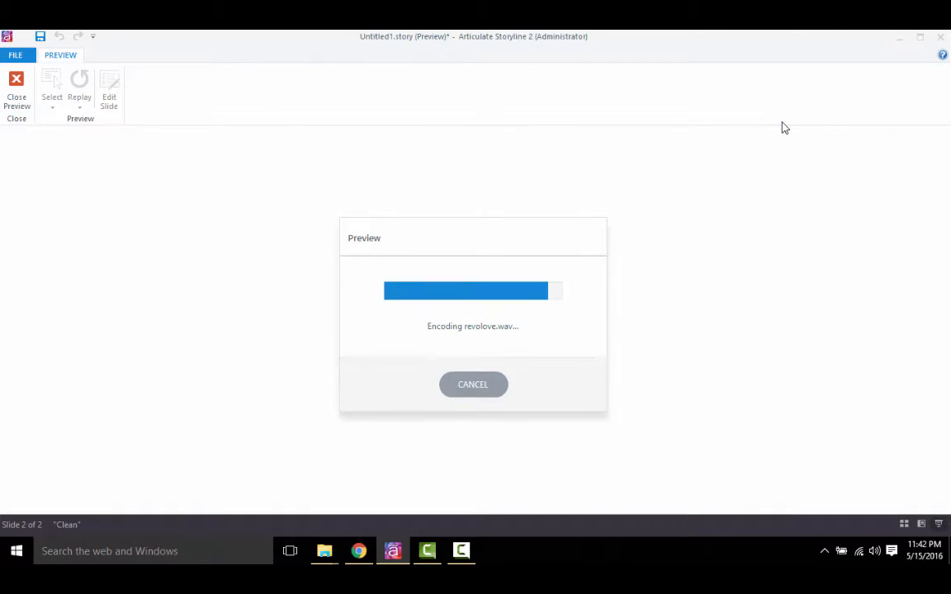